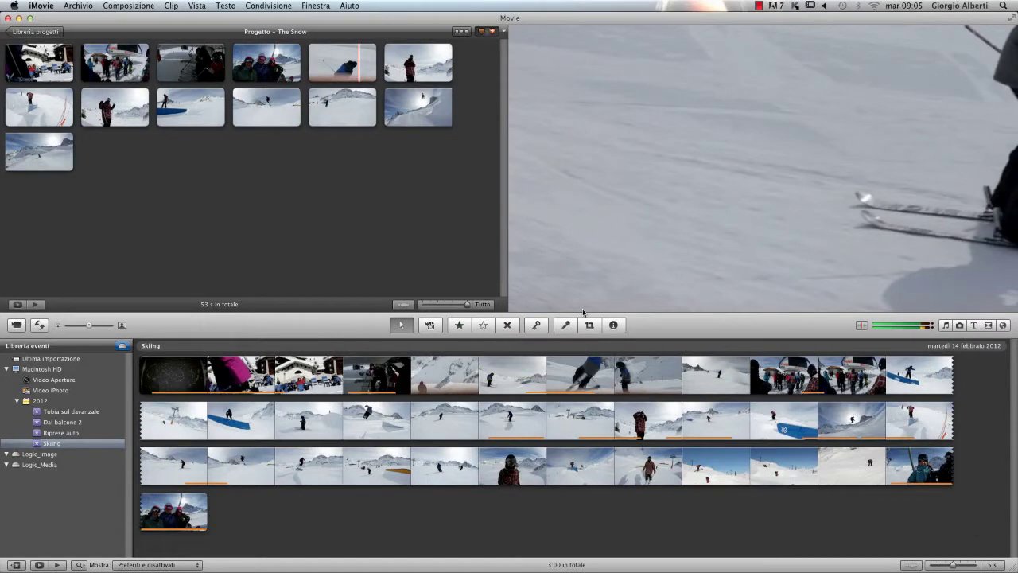
# Step: Add a still frame of the skier jumping over the rail, from the Skiing event, to the The Snow project
pyautogui.press('space')
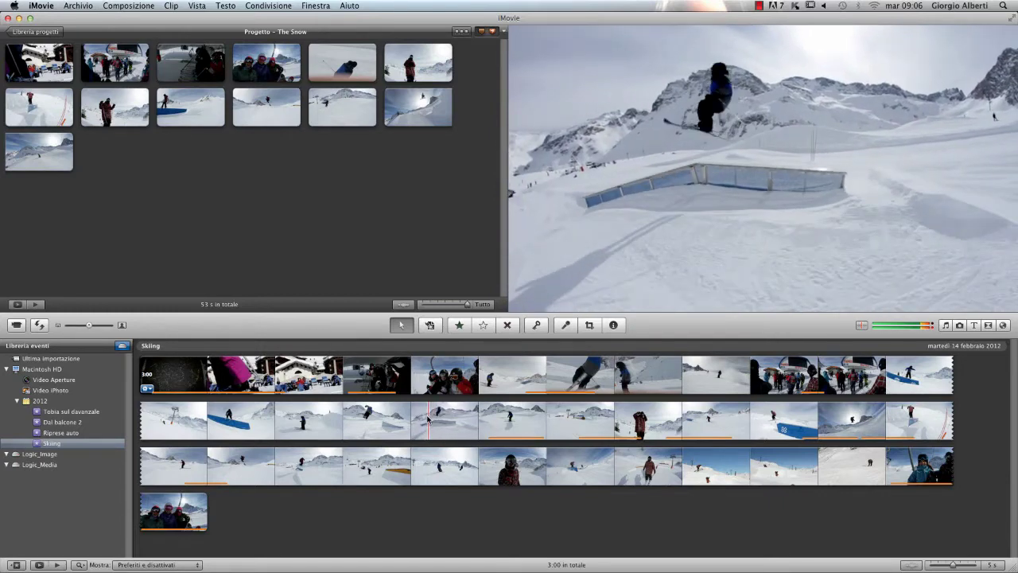
pyautogui.rightClick(428, 419)
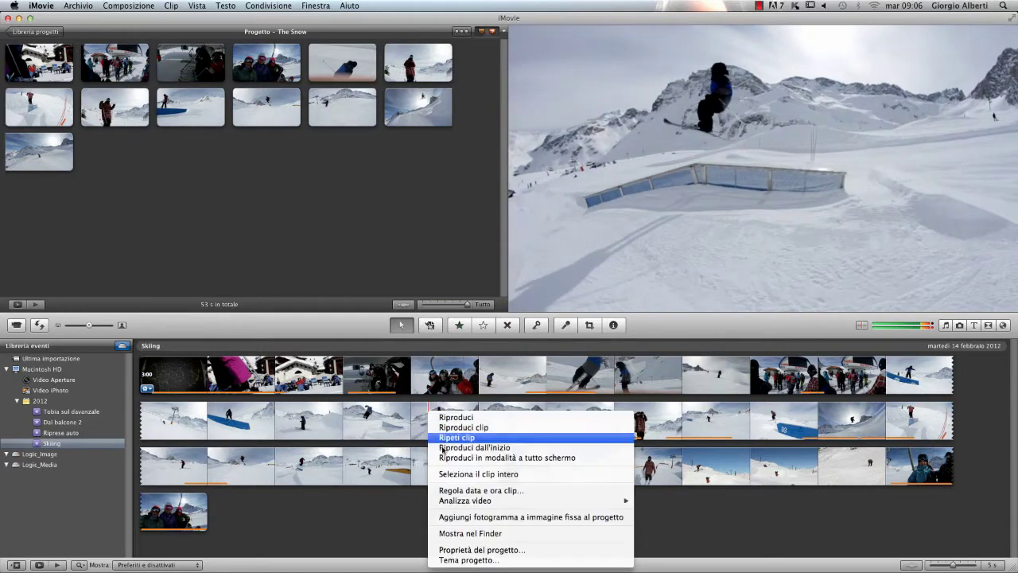
pyautogui.click(480, 518)
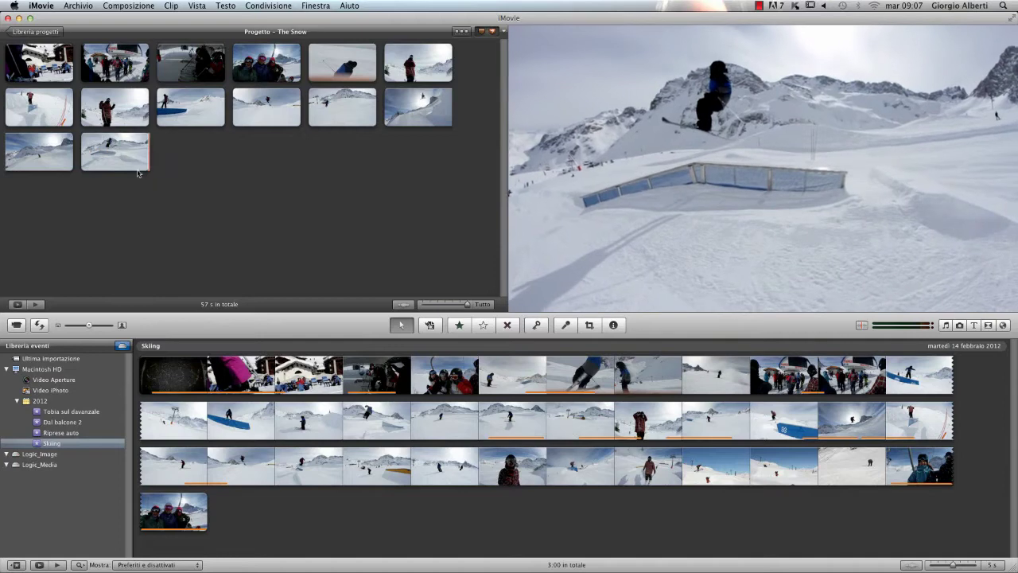
# Step: Edit the Ken Burns effect on the new still, swap its start and end frames, and preview the movement
pyautogui.click(127, 148)
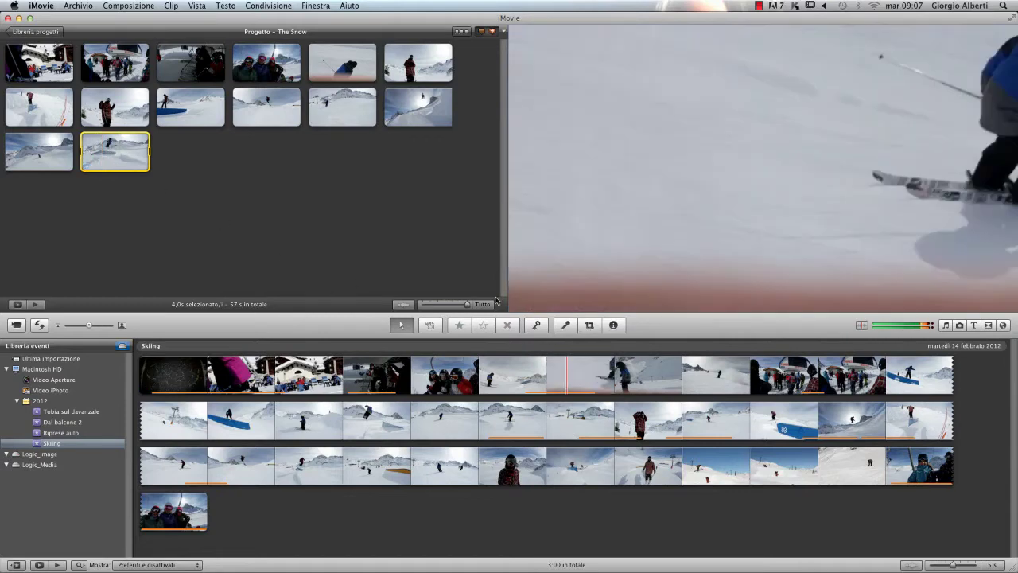
pyautogui.click(589, 324)
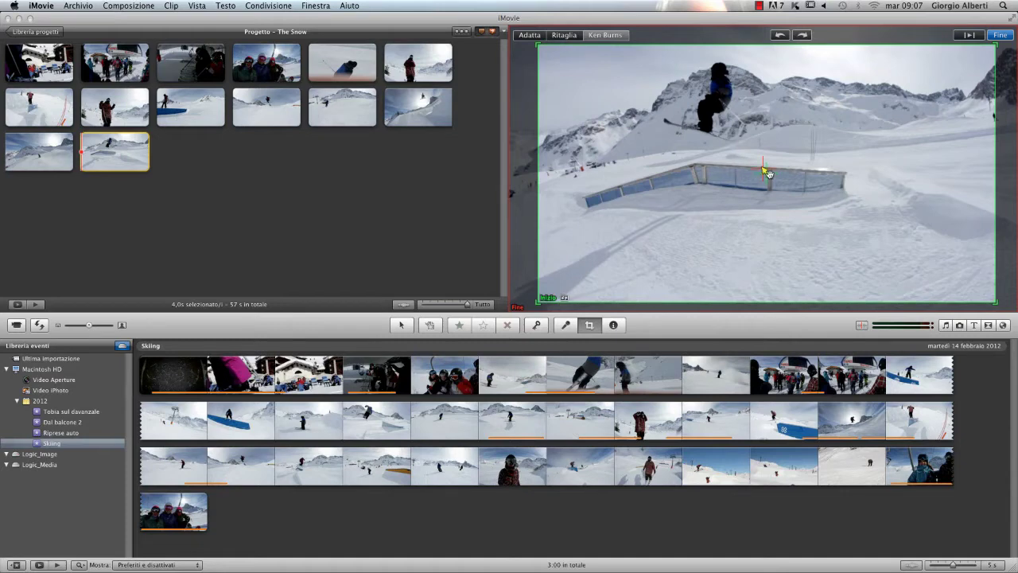
pyautogui.click(518, 287)
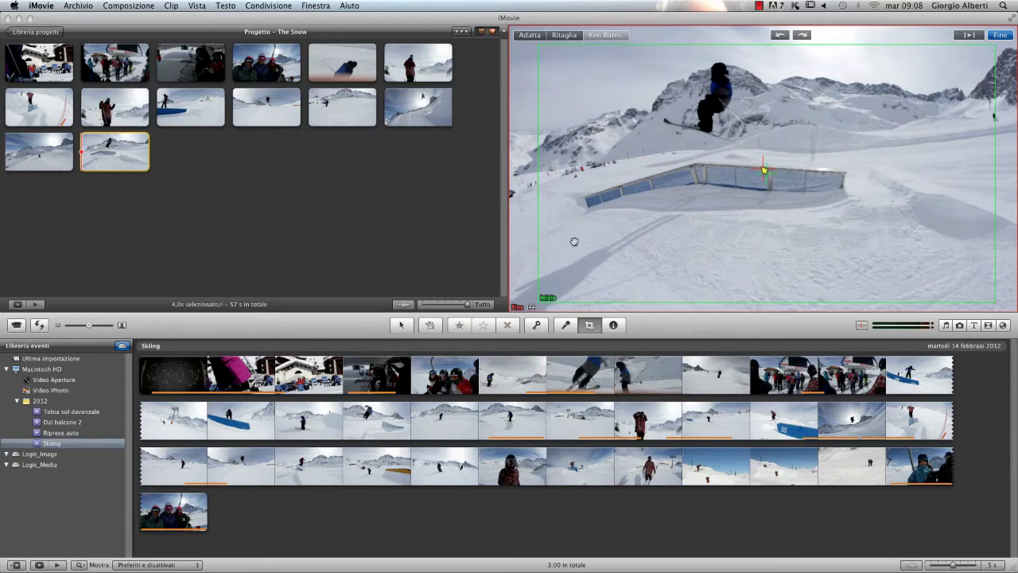
pyautogui.click(532, 308)
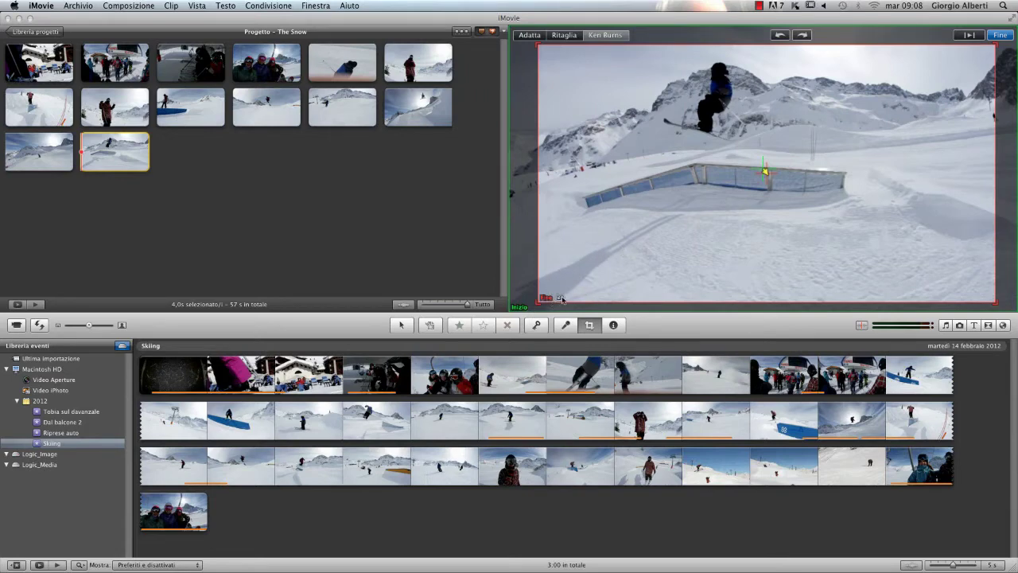
pyautogui.click(971, 37)
# Step: Shrink the Ken Burns end frame around the jumping skier, preview it, accept it and play the still in the project
pyautogui.moveTo(539, 303); pyautogui.dragTo(621, 255)
pyautogui.moveTo(998, 255); pyautogui.dragTo(953, 229)
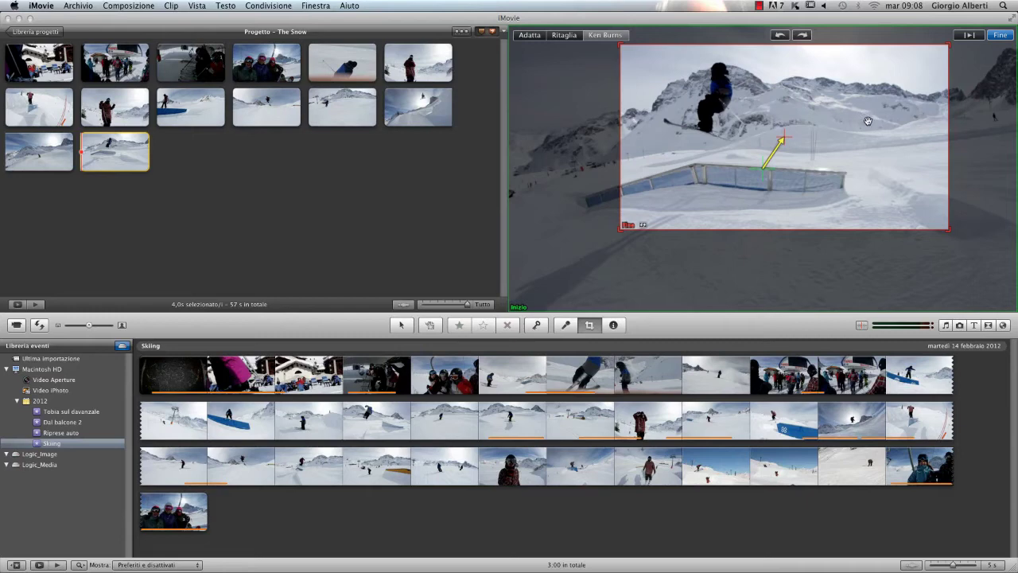
pyautogui.moveTo(875, 108); pyautogui.dragTo(815, 86)
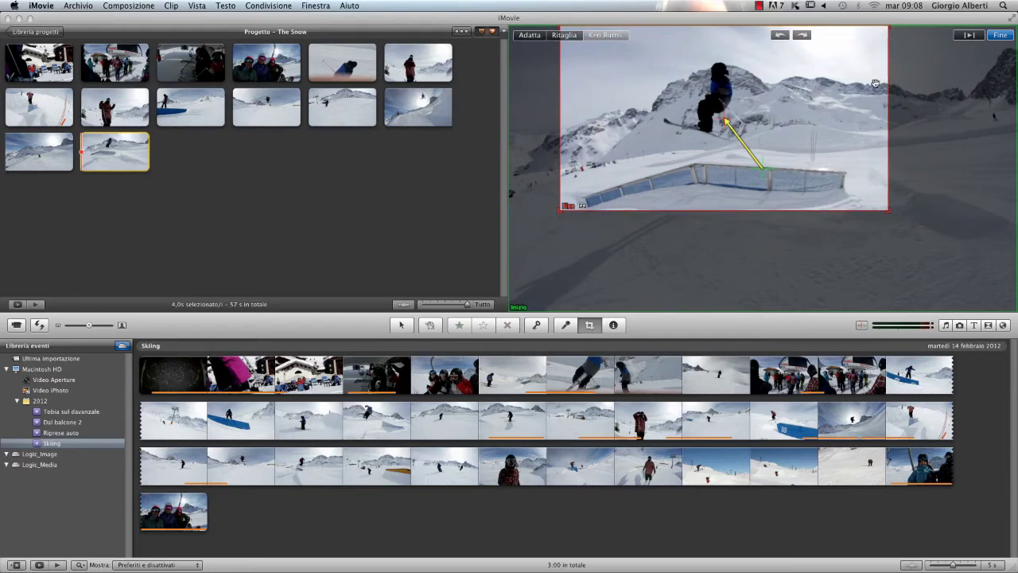
pyautogui.click(969, 36)
pyautogui.click(969, 35)
pyautogui.click(1000, 35)
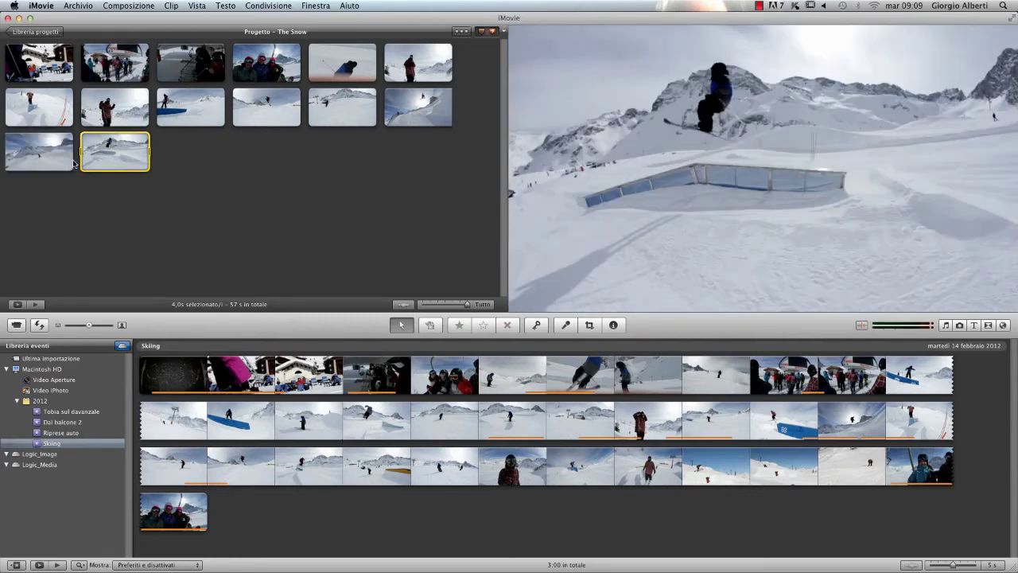
pyautogui.press('space')
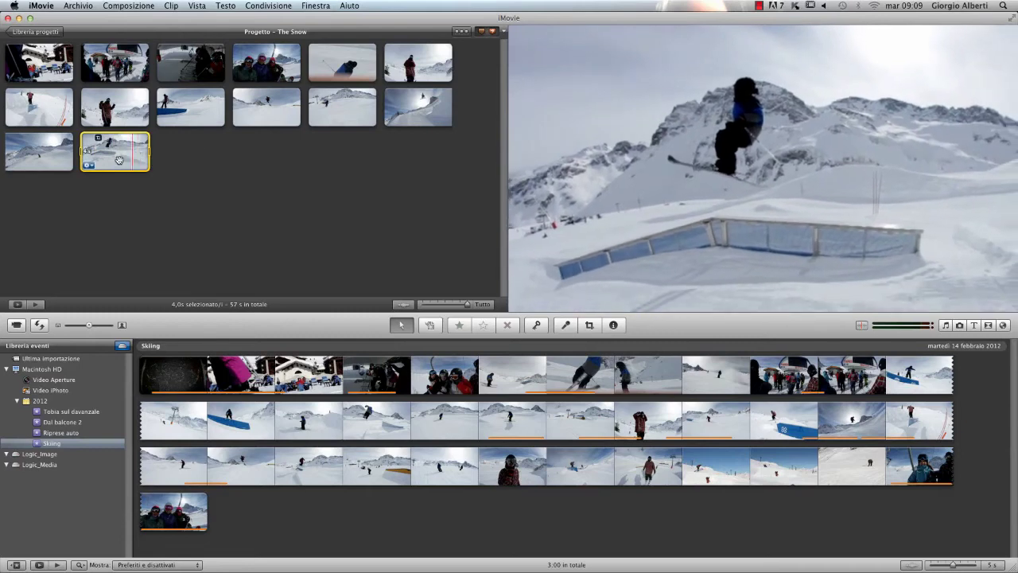
# Step: Set the rail-jump still's duration to 6 seconds without applying it to all stills
pyautogui.click(92, 166)
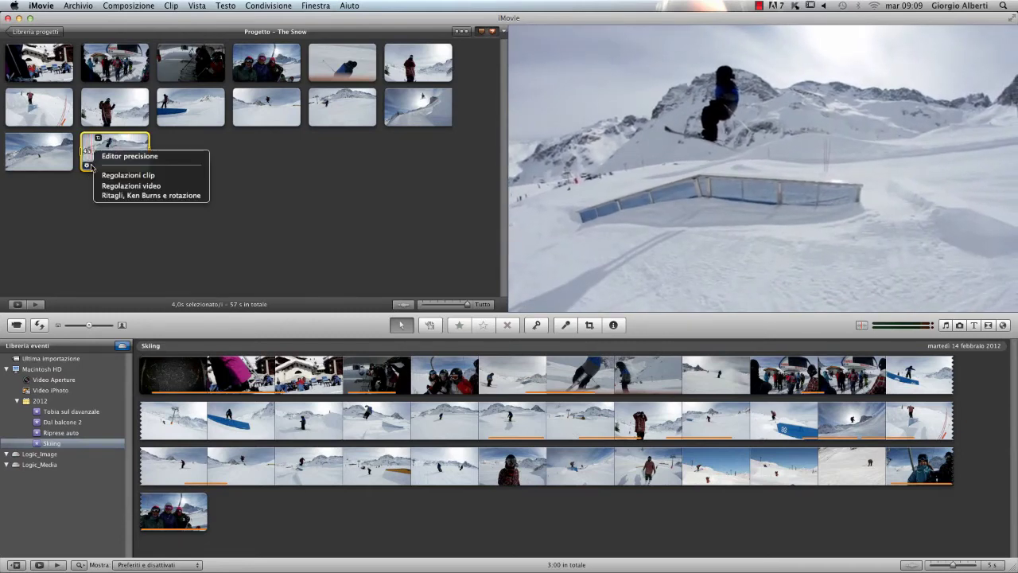
pyautogui.click(108, 175)
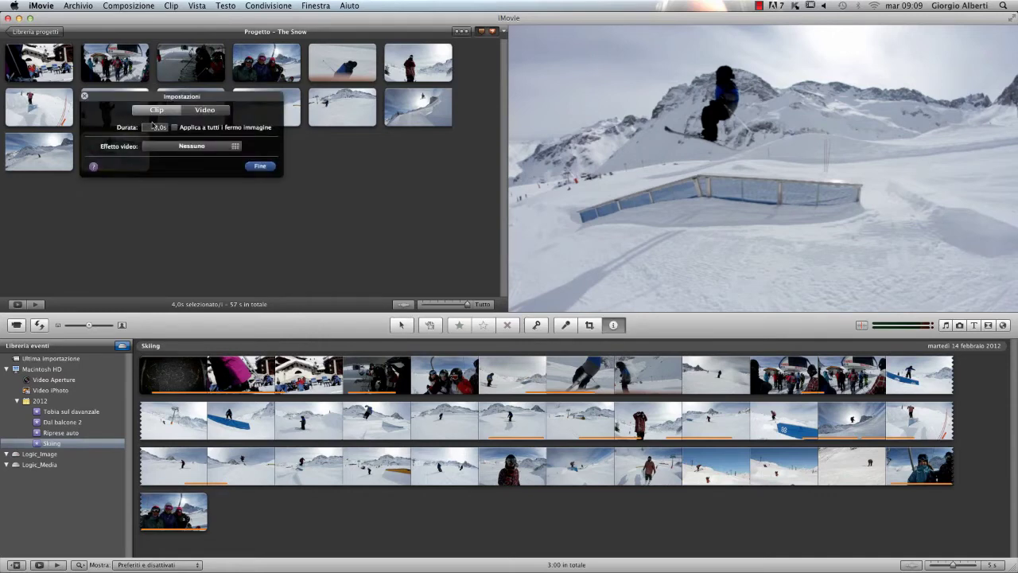
pyautogui.click(160, 128)
pyautogui.write('6')
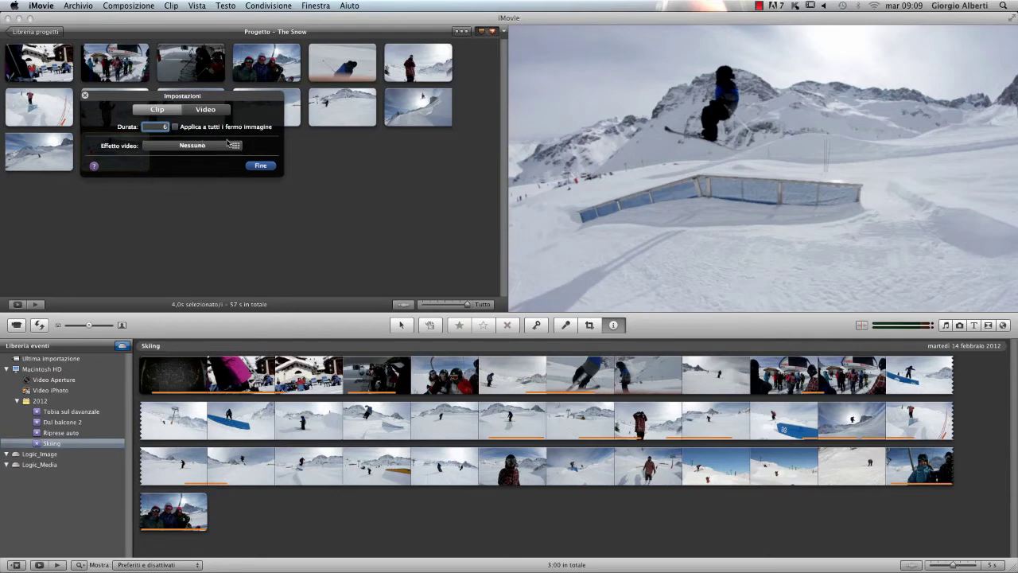
pyautogui.click(260, 167)
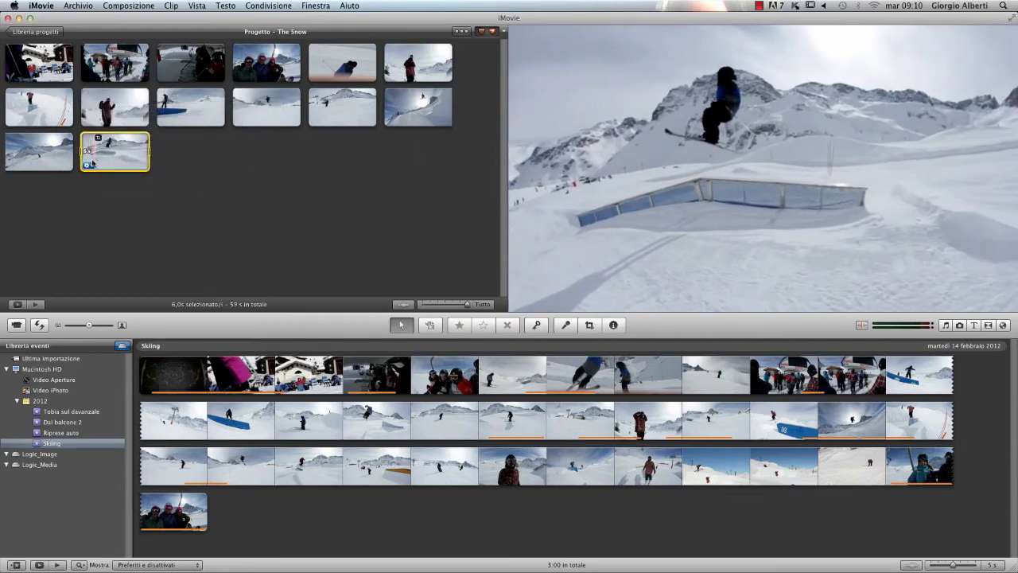
pyautogui.moveTo(96, 164)
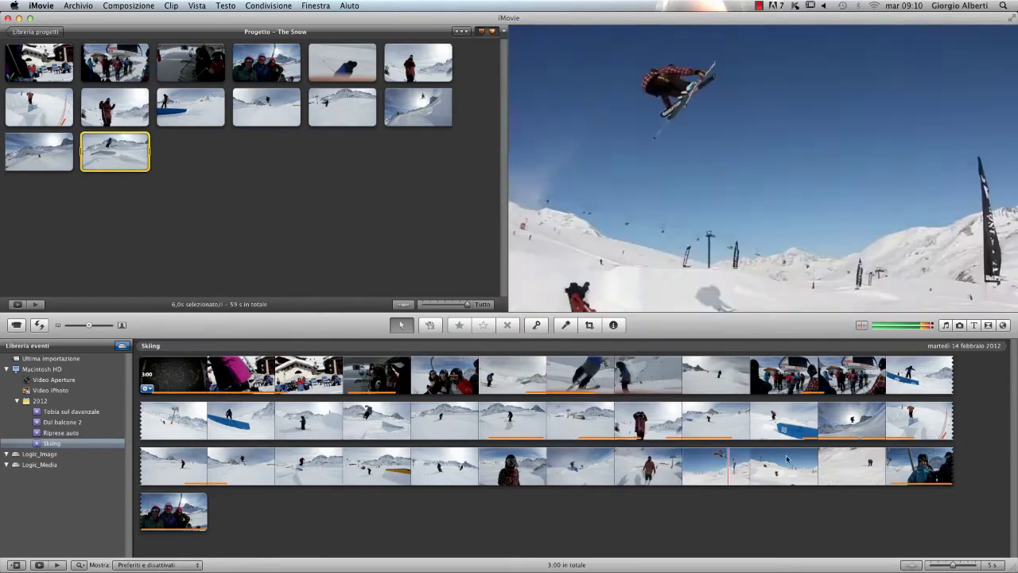
# Step: Look at the Aperture and iPhoto sources in the photo browser and close it
pyautogui.click(961, 325)
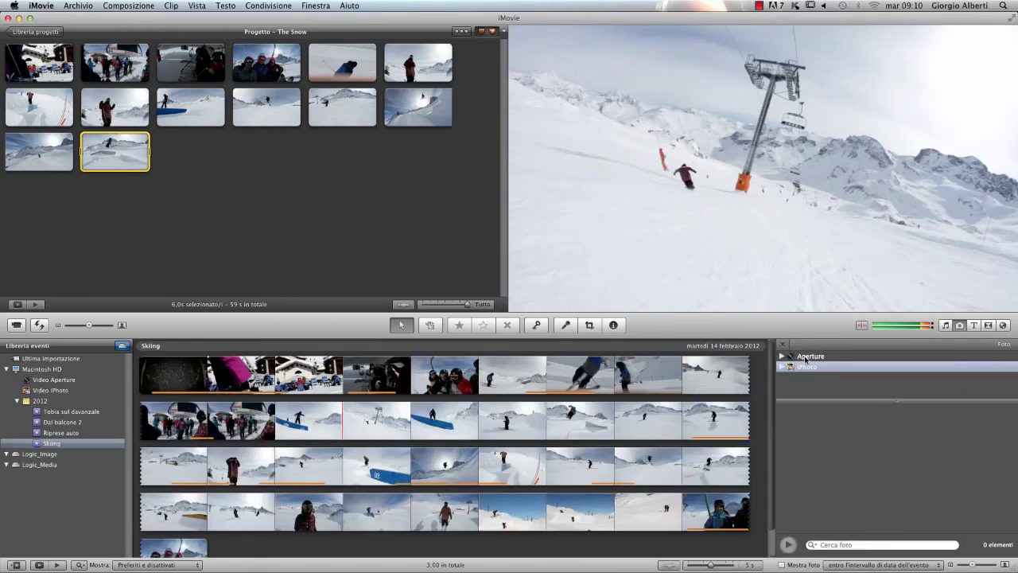
pyautogui.click(960, 325)
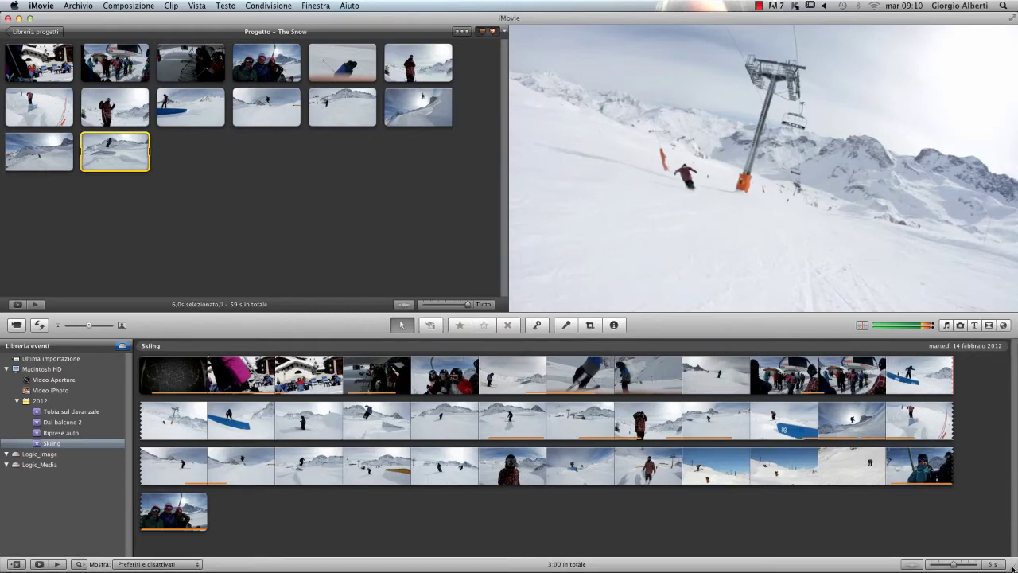
# Step: Make room to reach the desktop, add the freestyle_sci image after the project's last still, and restore the window width
pyautogui.moveTo(1014, 569); pyautogui.dragTo(941, 561)
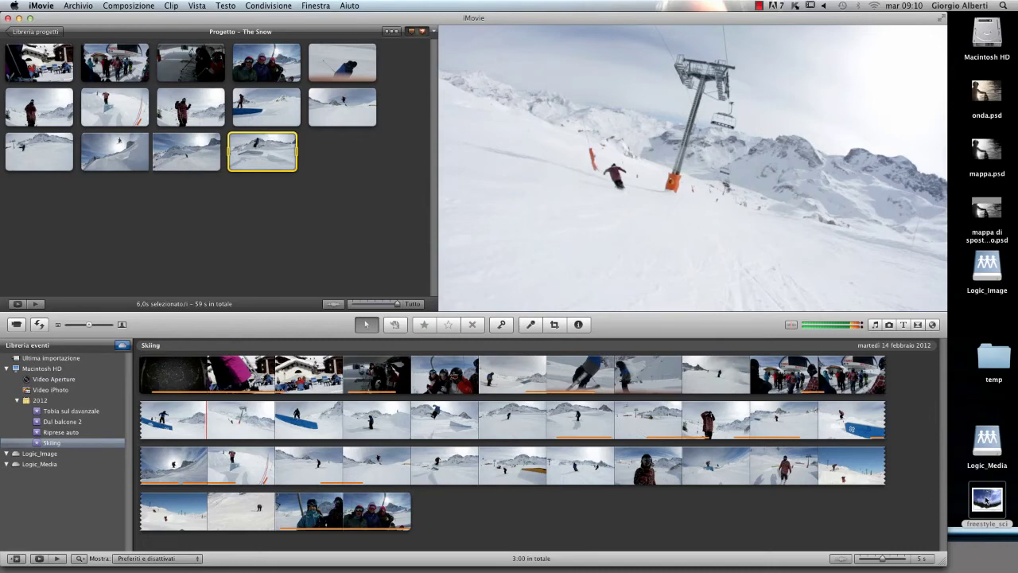
pyautogui.moveTo(986, 499); pyautogui.dragTo(328, 161)
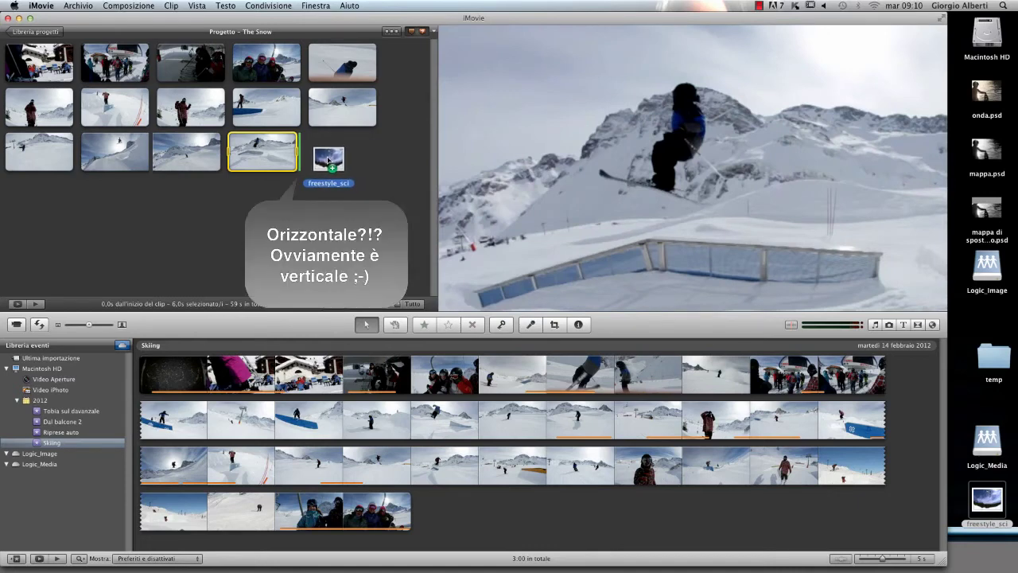
pyautogui.moveTo(329, 160); pyautogui.dragTo(311, 180)
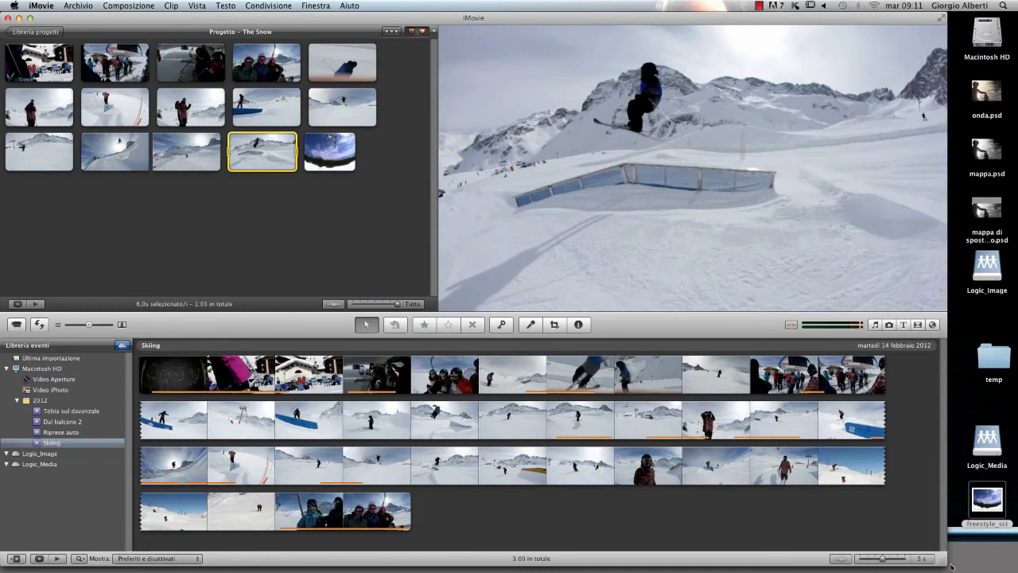
pyautogui.moveTo(945, 566); pyautogui.dragTo(1017, 566)
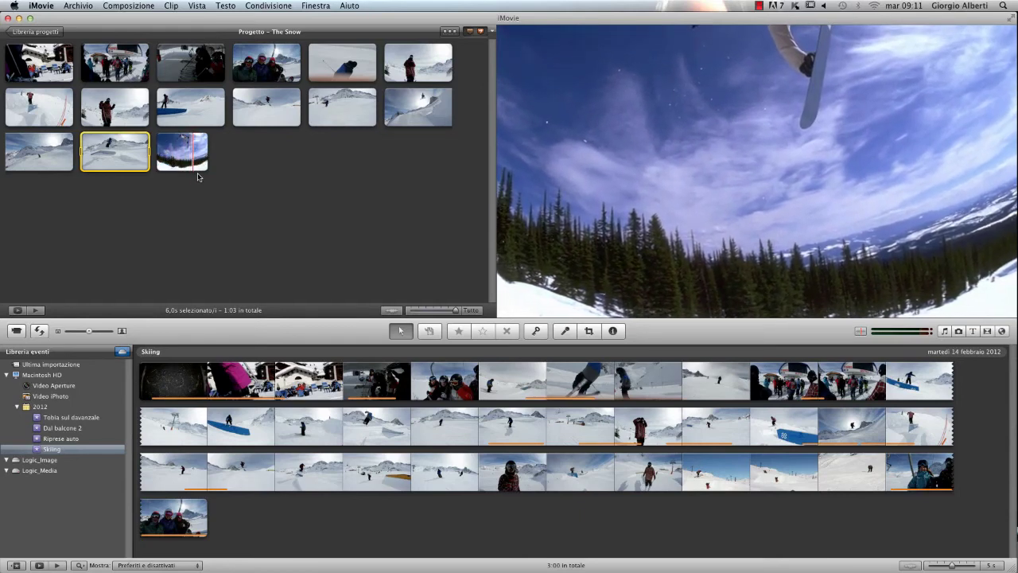
# Step: Edit the Ken Burns effect on the snowboarder photo and move its start frame up to the photo's upper edge
pyautogui.moveTo(194, 174)
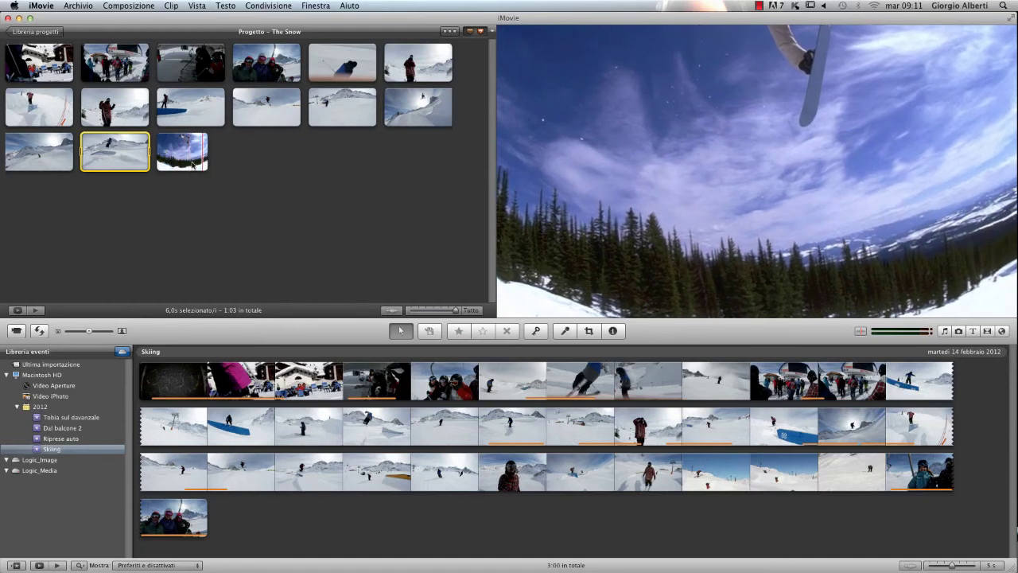
pyautogui.click(189, 150)
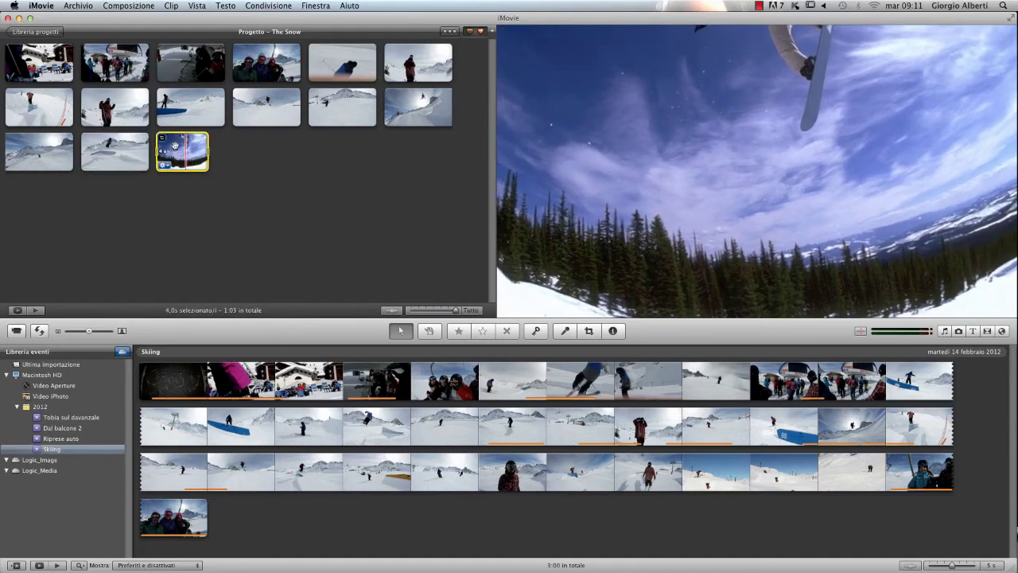
pyautogui.click(162, 142)
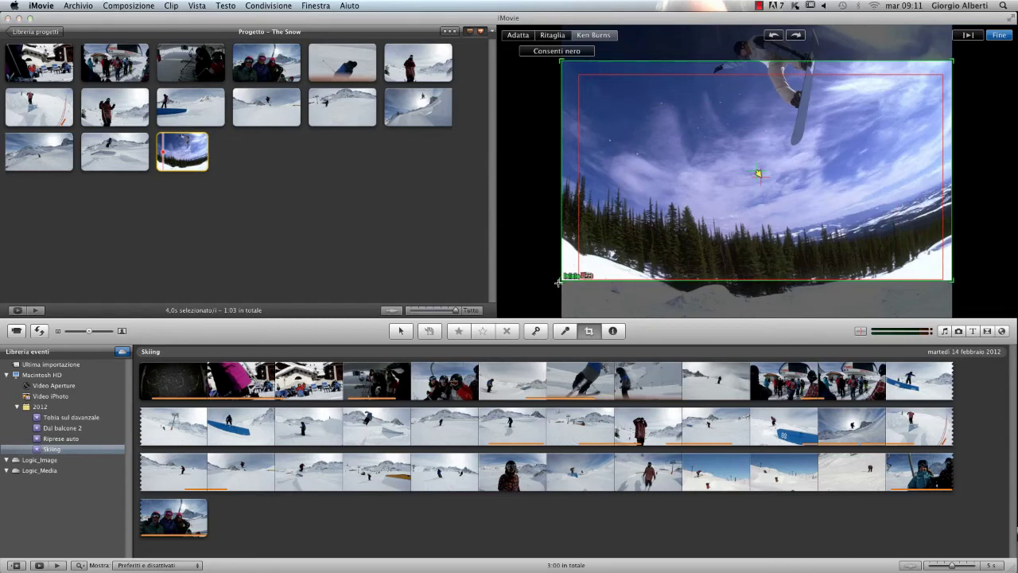
pyautogui.moveTo(579, 270); pyautogui.dragTo(620, 242)
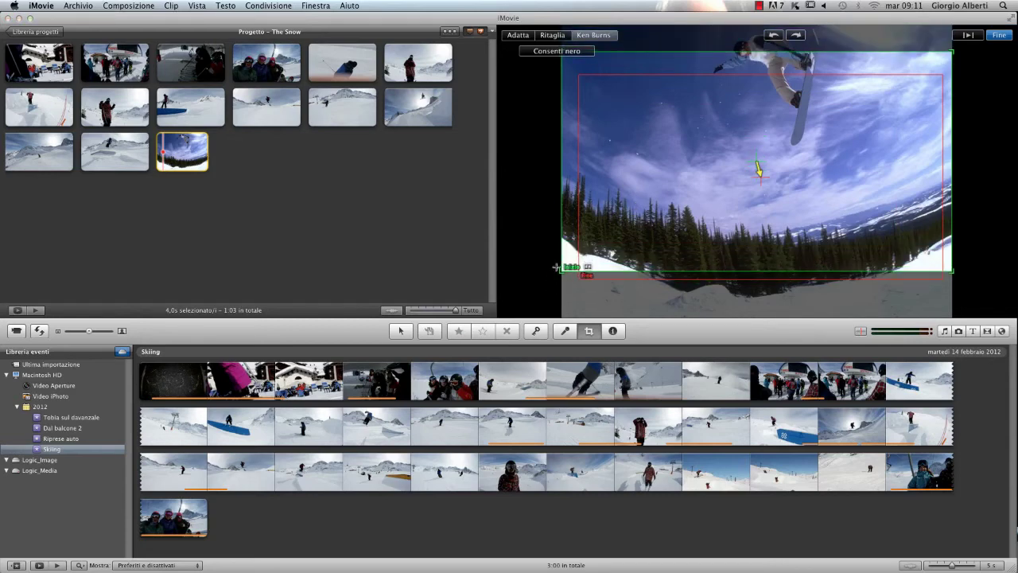
pyautogui.moveTo(668, 191); pyautogui.dragTo(661, 252)
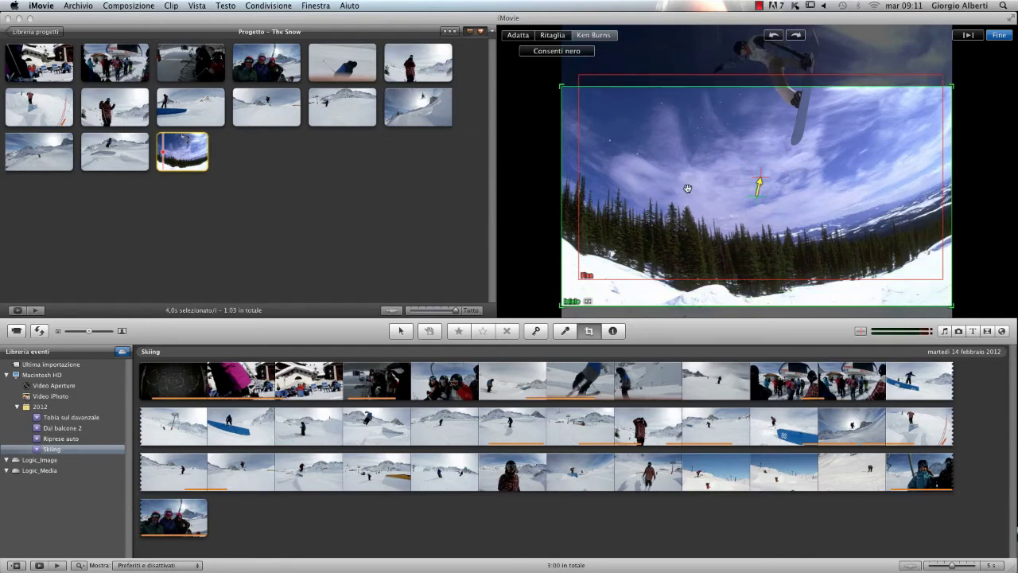
pyautogui.moveTo(687, 188); pyautogui.dragTo(663, 135)
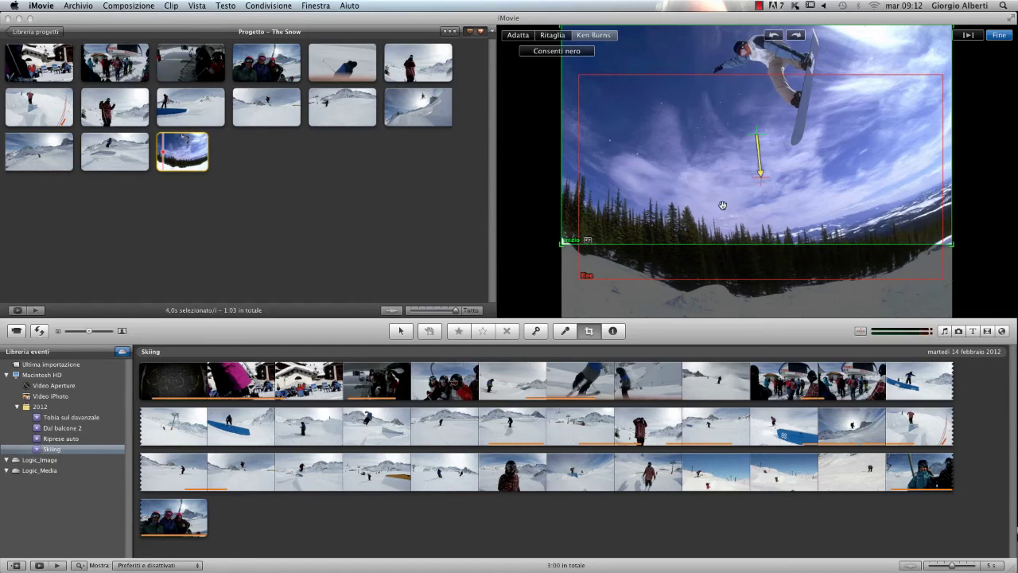
# Step: Shrink the photo's Ken Burns end frame, position it around the snowboarder, and preview the zoom-in
pyautogui.moveTo(666, 262); pyautogui.dragTo(622, 116)
pyautogui.moveTo(580, 228); pyautogui.dragTo(684, 116)
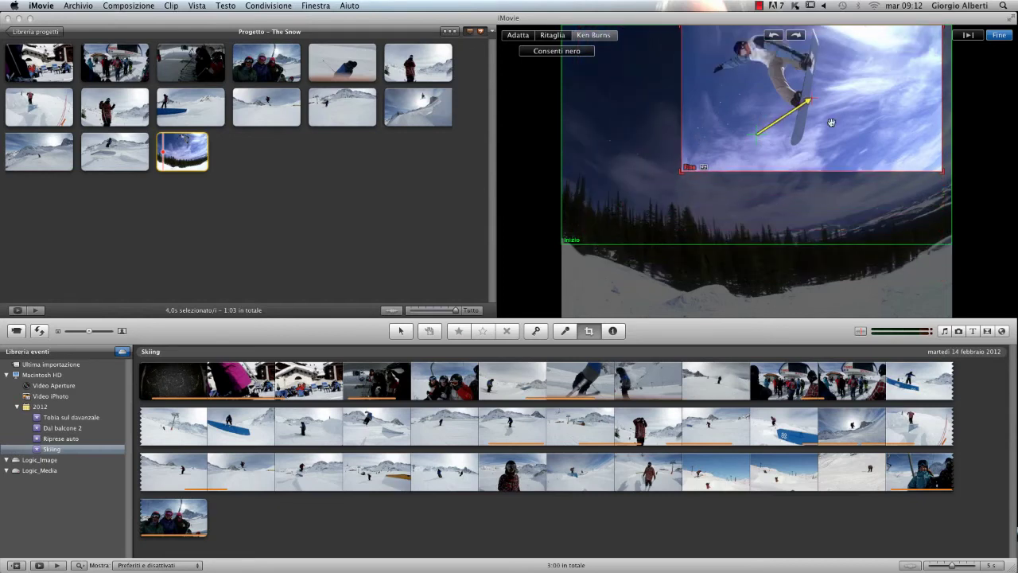
pyautogui.moveTo(754, 100)
pyautogui.mouseDown()
pyautogui.moveTo(722, 91)
pyautogui.moveTo(753, 80)
pyautogui.mouseUp()
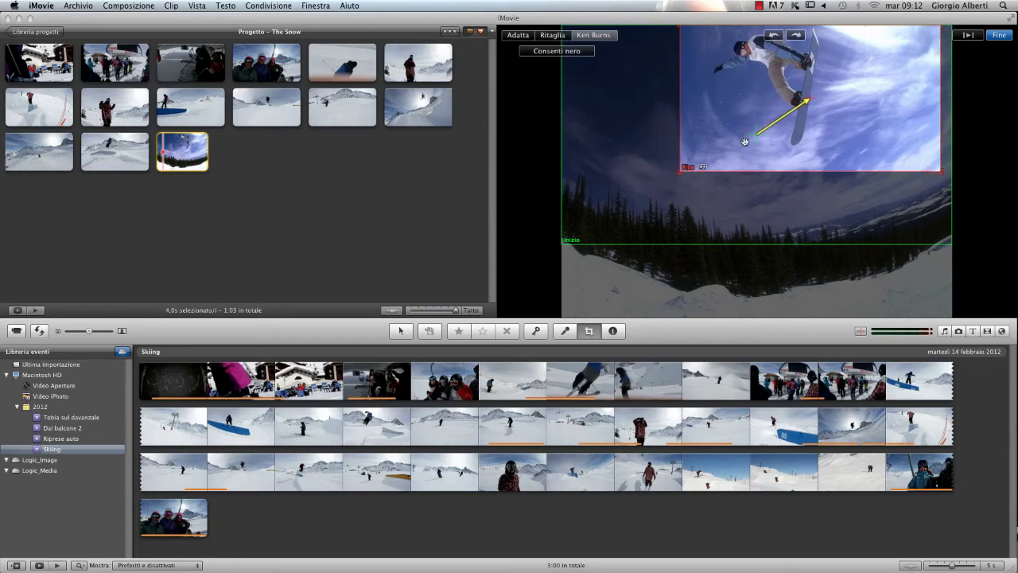
pyautogui.click(970, 36)
# Step: Swap the photo's Ken Burns start and end frames to zoom out, preview and accept it, and play the project's closing clips
pyautogui.click(704, 167)
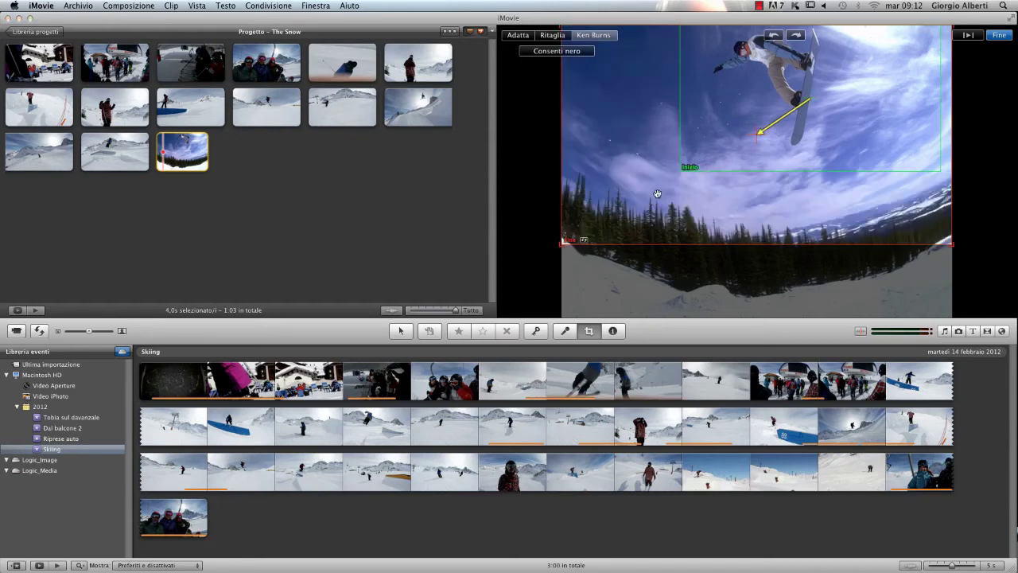
pyautogui.click(970, 37)
pyautogui.click(999, 36)
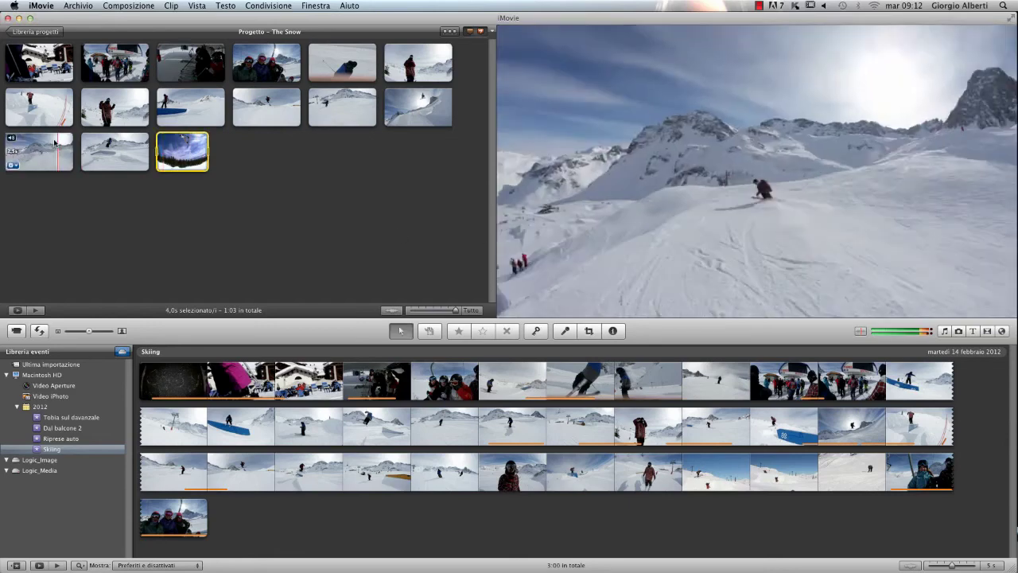
pyautogui.moveTo(95, 168)
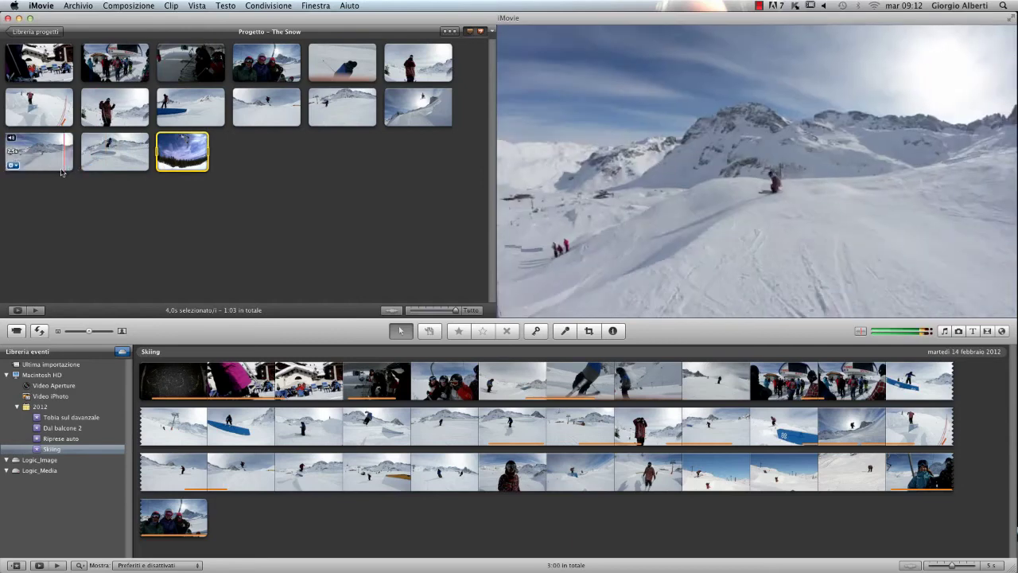
pyautogui.press('space')
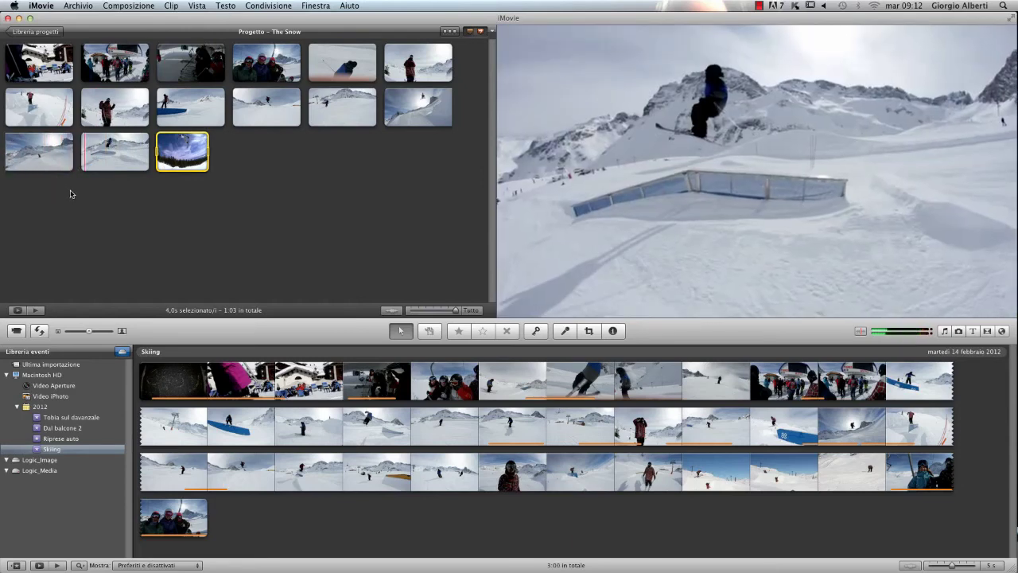